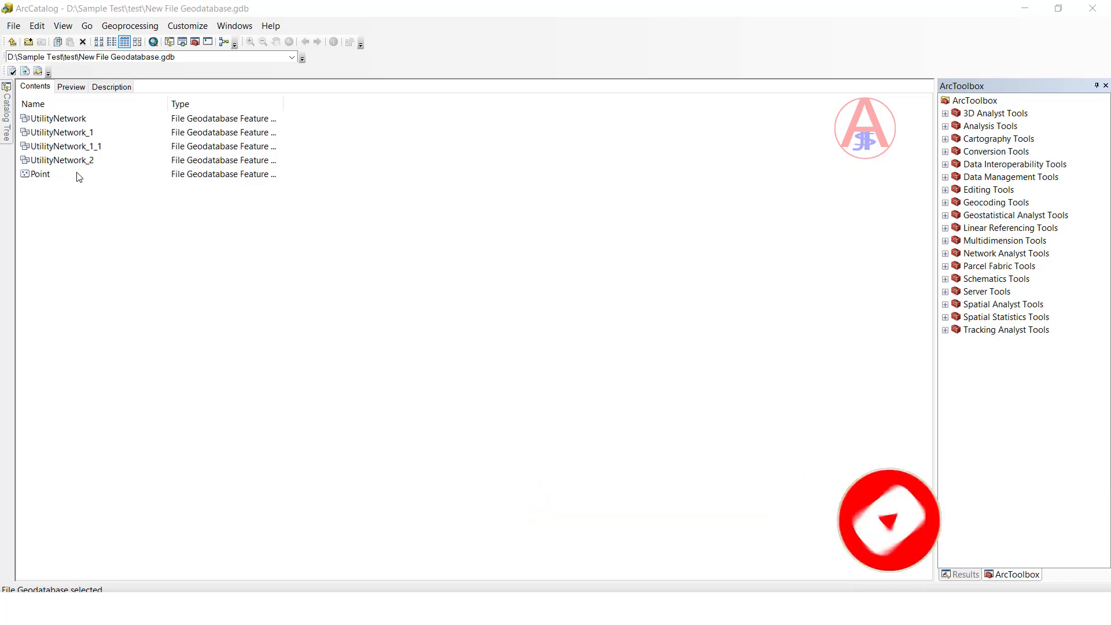
- Paste the arcpy empty-feature-dataset cleanup script into the ArcCatalog Python window
left_click(210, 45)
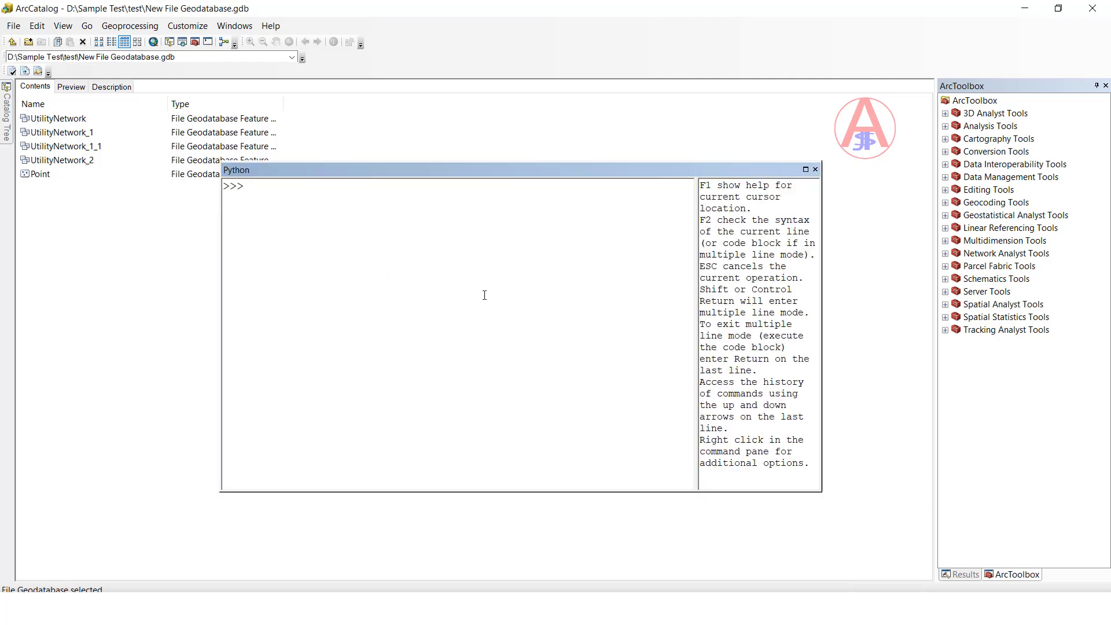
right_click(282, 195)
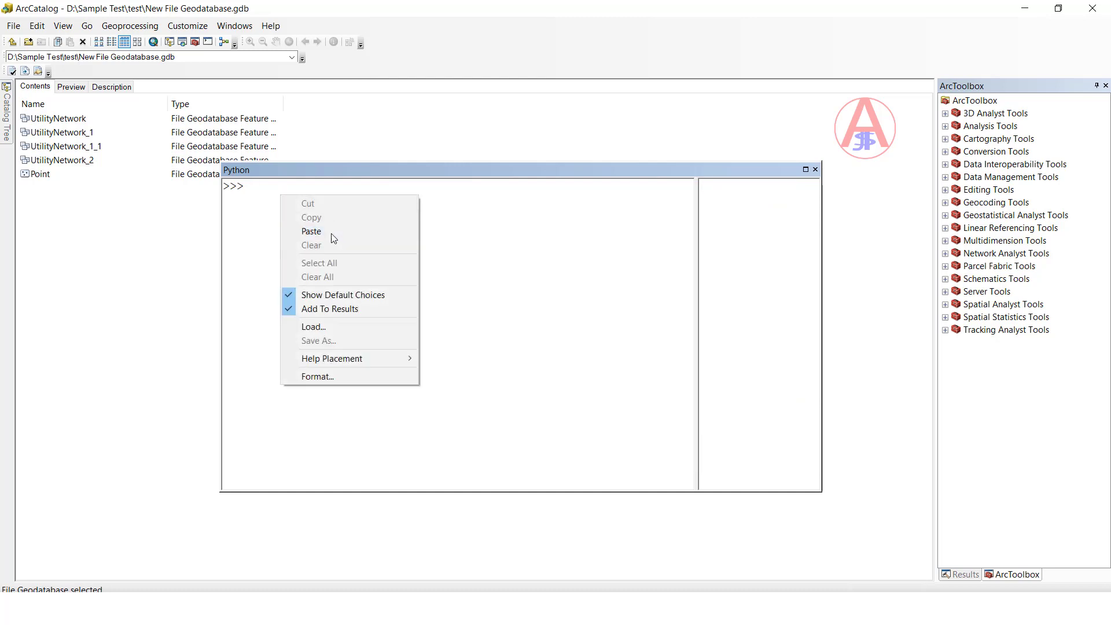
left_click(332, 233)
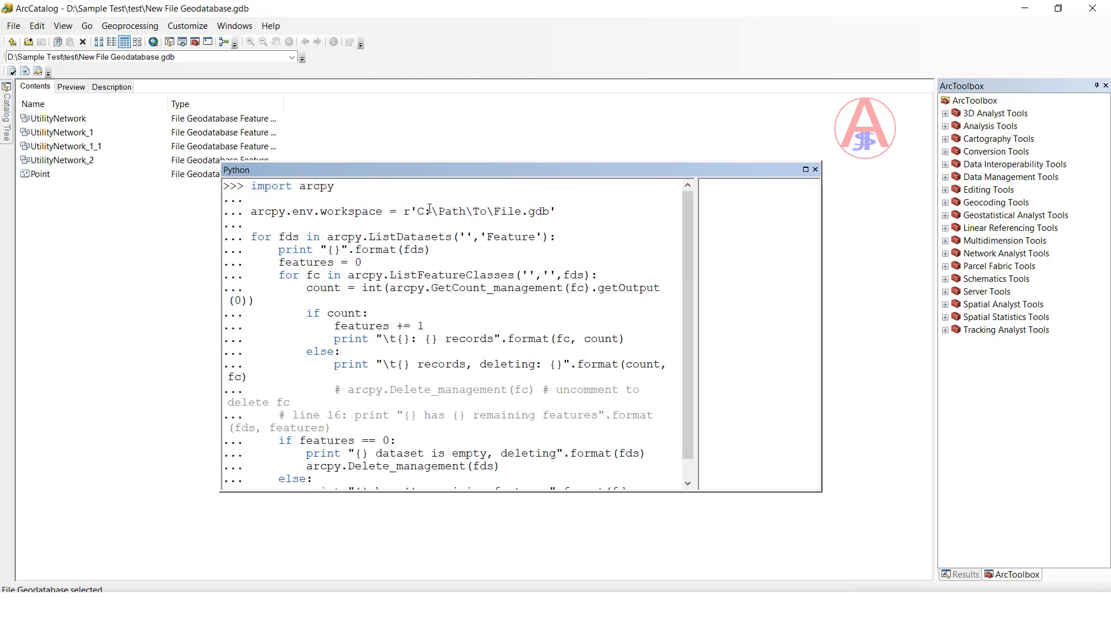
- Replace the placeholder workspace with D:\Sample Test\test\New File Geodatabase.gdb from the address bar
left_click(194, 58)
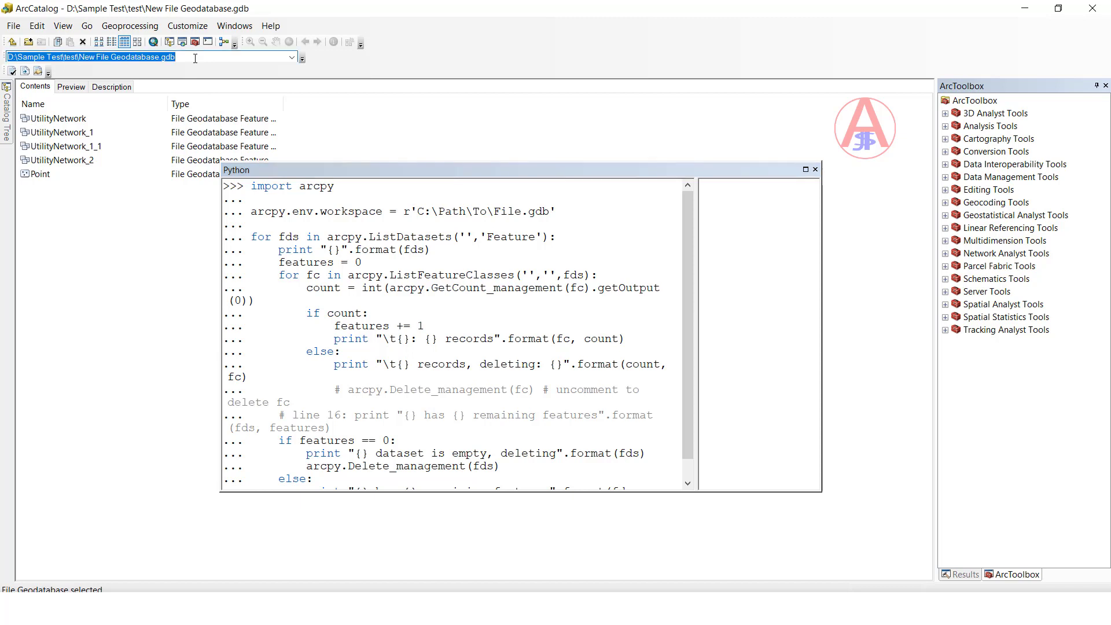
left_click(418, 210)
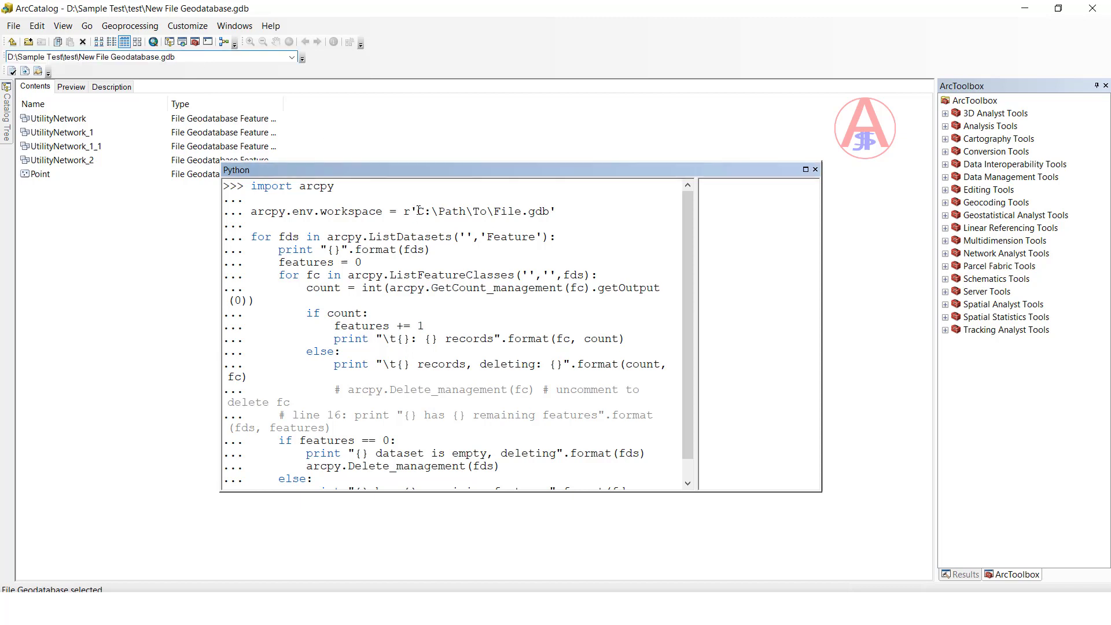
left_click_drag(420, 212, 531, 212)
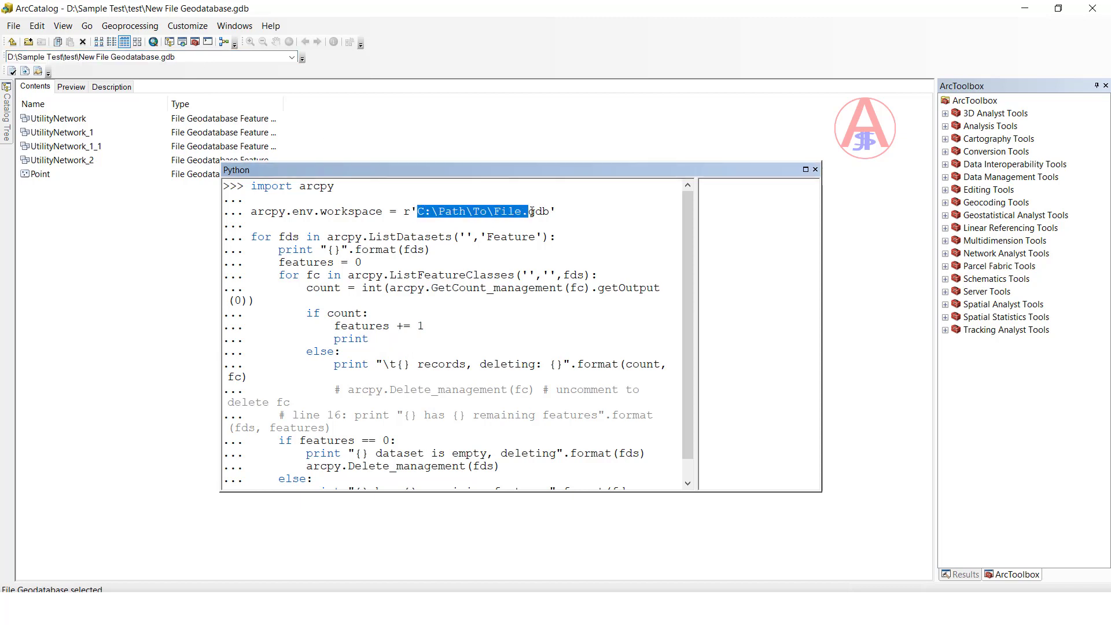
key("ctrl+v")
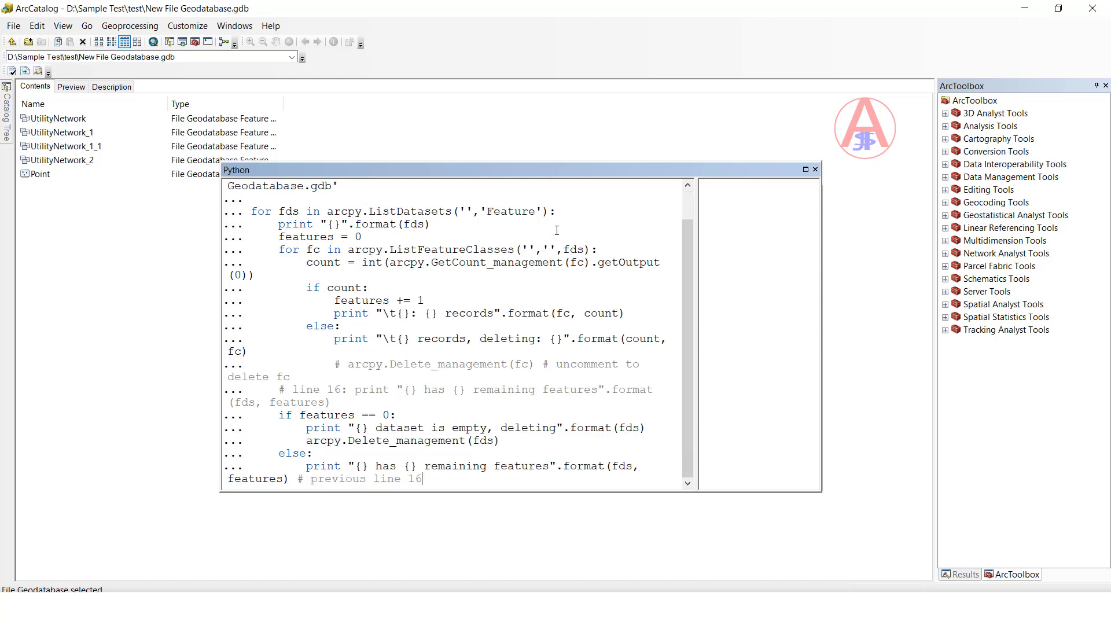
scroll(536, 247, "up", 1)
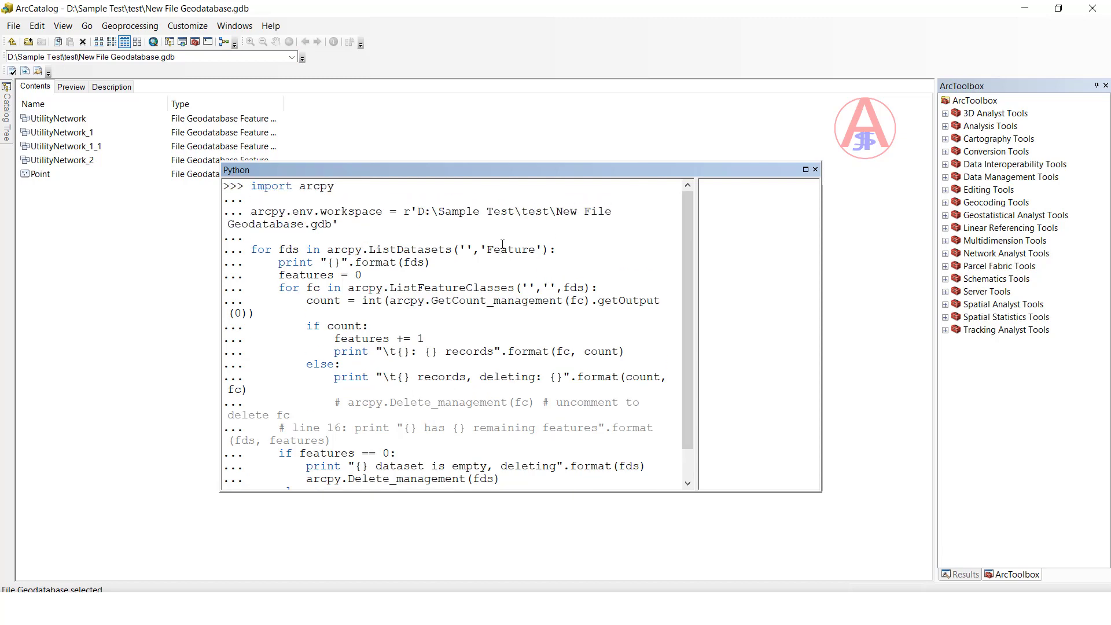
scroll(488, 366, "down", 1)
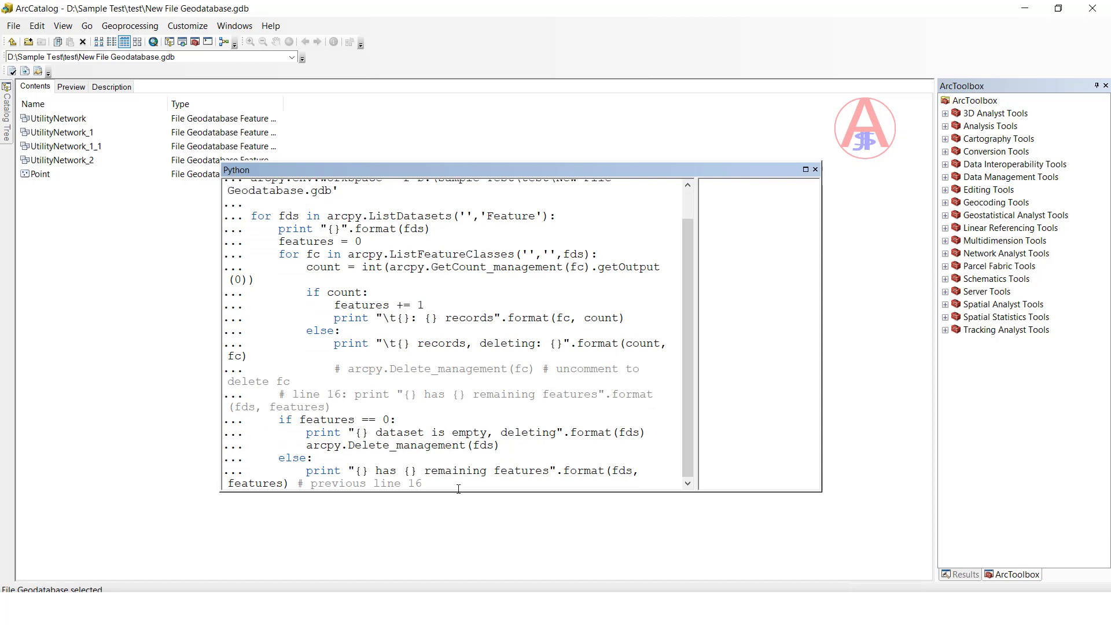
key("Return")
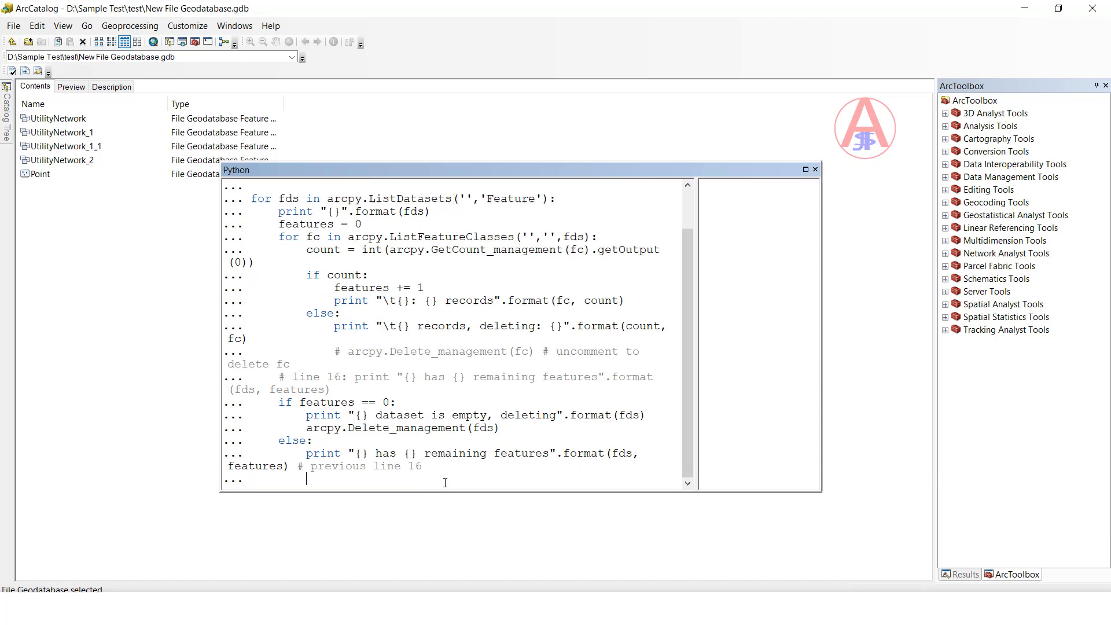
- Execute the script block so the empty feature datasets are deleted
key("Return")
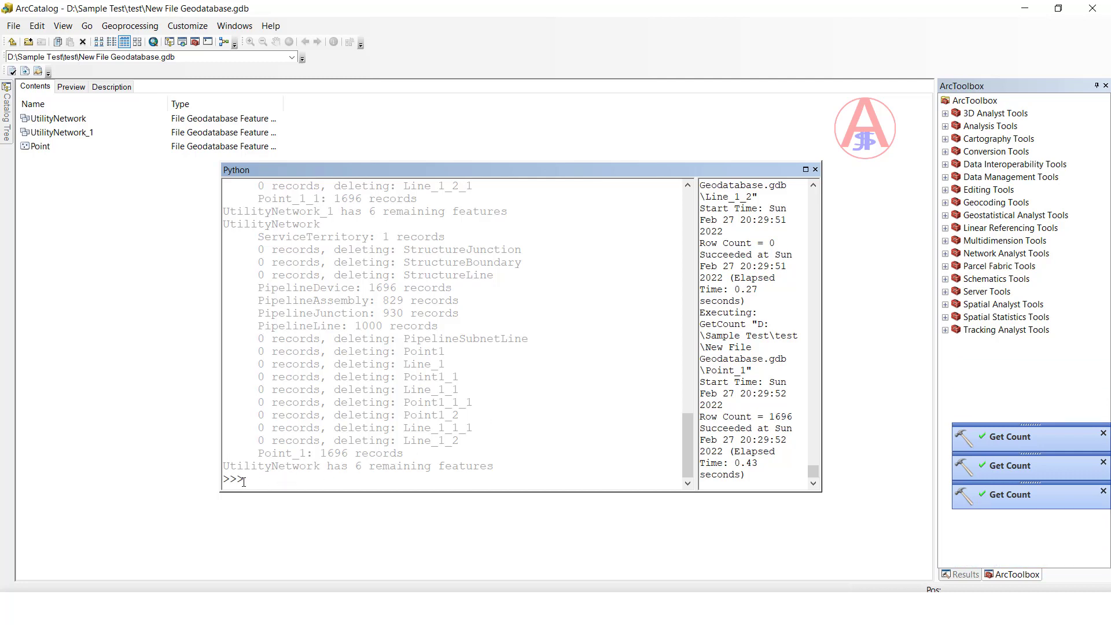
- Refresh the geodatabase Contents pane to show the remaining datasets
right_click(114, 196)
left_click(140, 269)
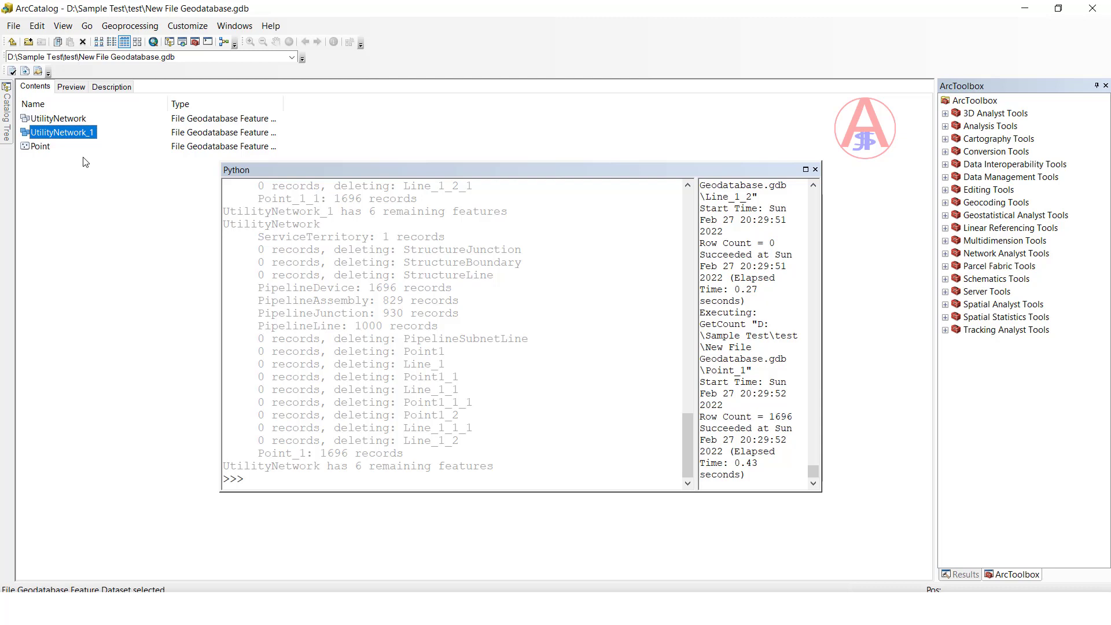
- Preview the PipelineDevice geography inside UtilityNetwork and close the Python window
double_click(74, 125)
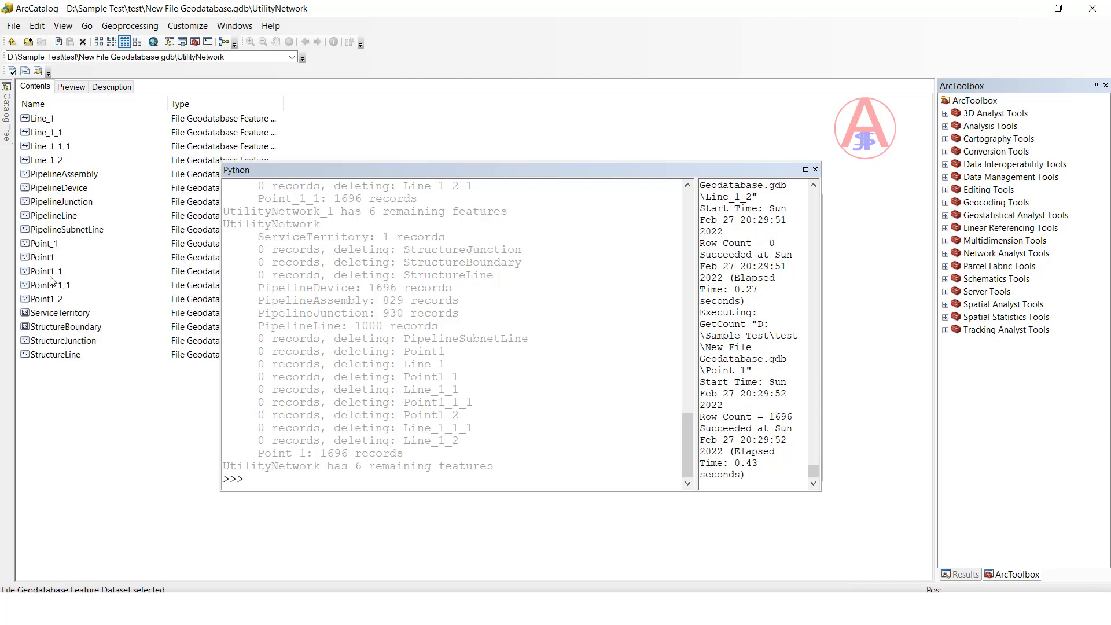
left_click(73, 90)
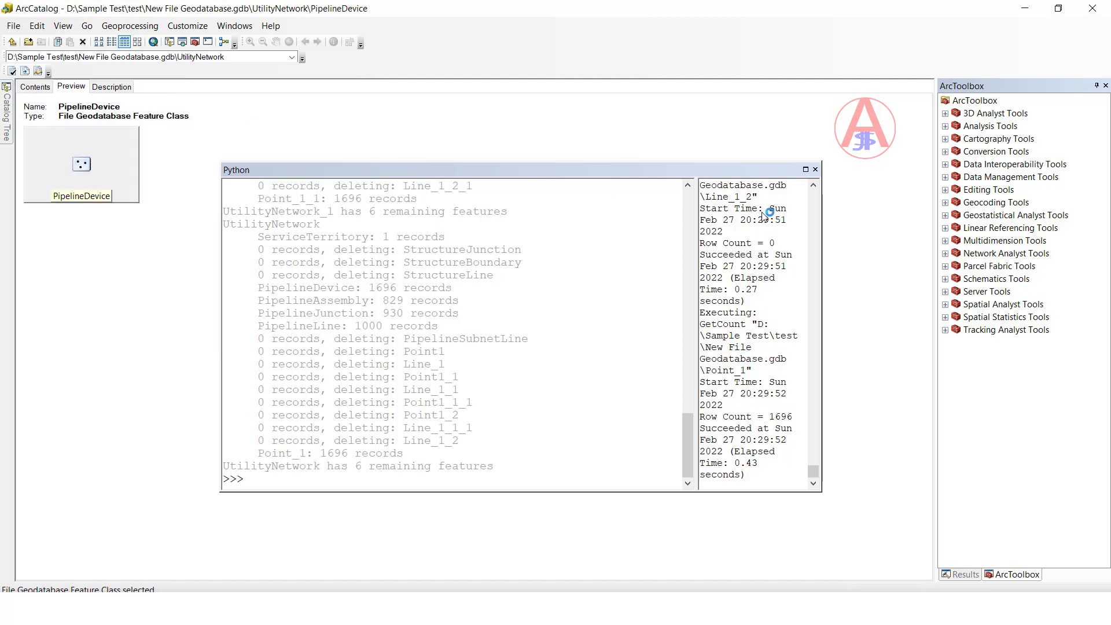
left_click(814, 170)
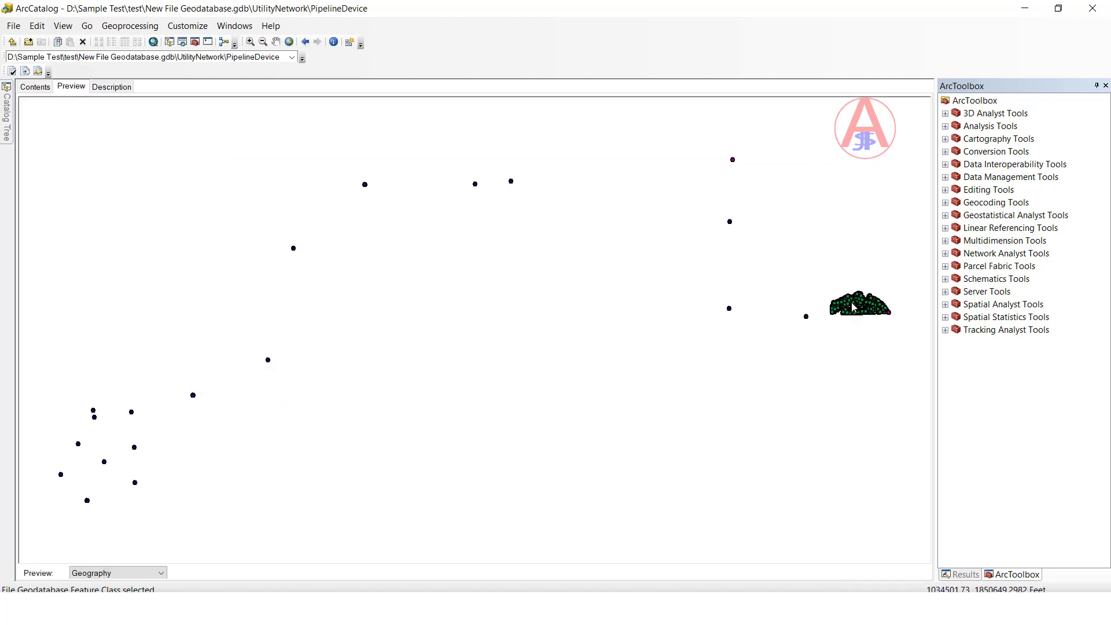
- Return to Contents and go up two levels to the geodatabase listing its three datasets
left_click(31, 88)
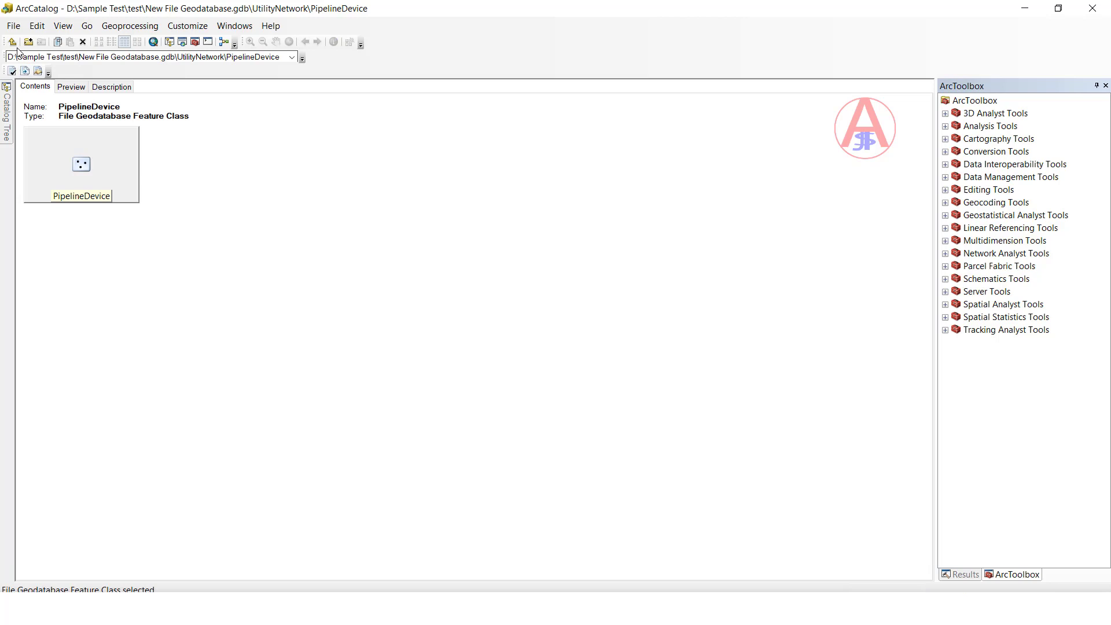
left_click(12, 43)
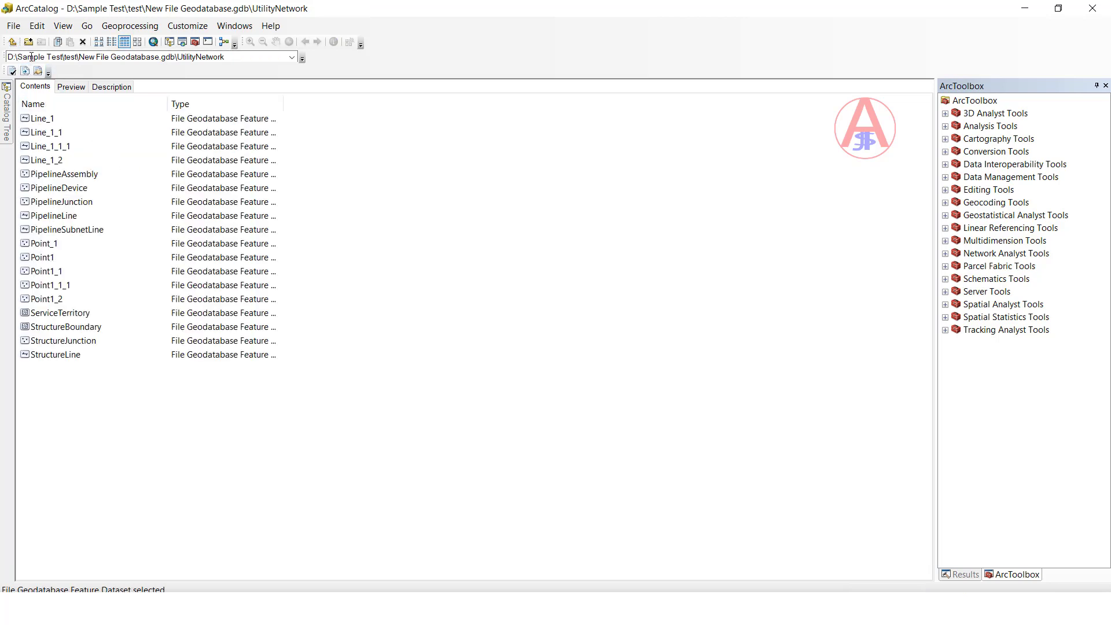
left_click(16, 44)
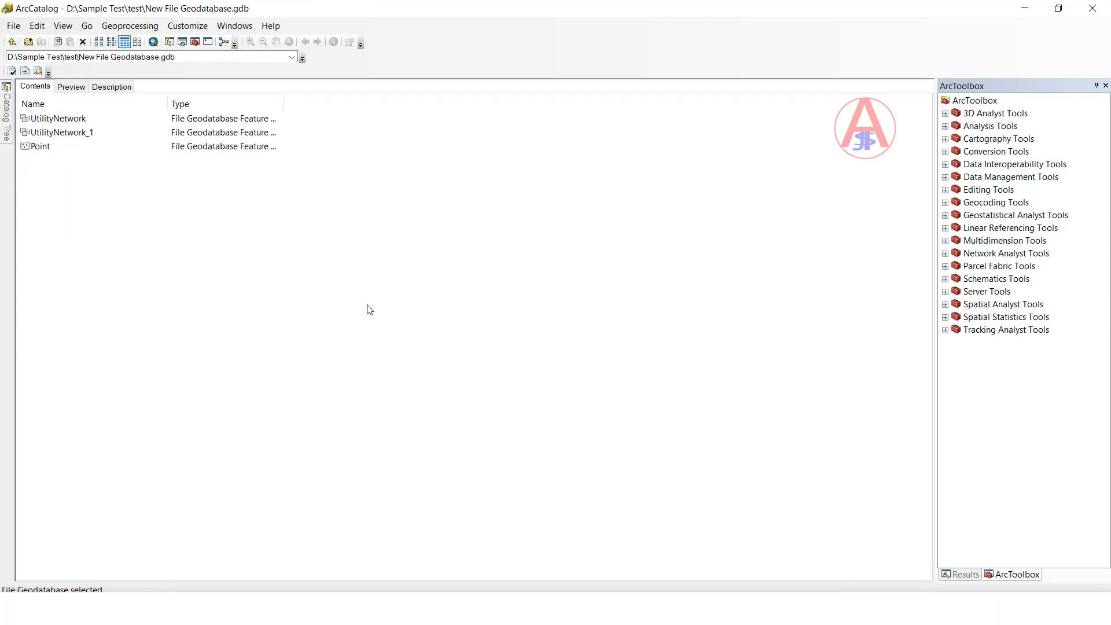